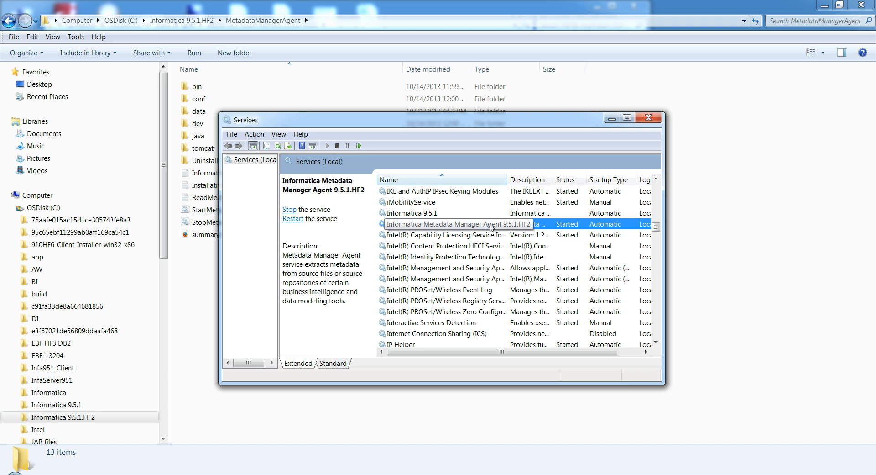
- Stop the Informatica Metadata Manager Agent 9.5.1.HF2 service and check the MIMBWebServices page in Chrome
click(290, 210)
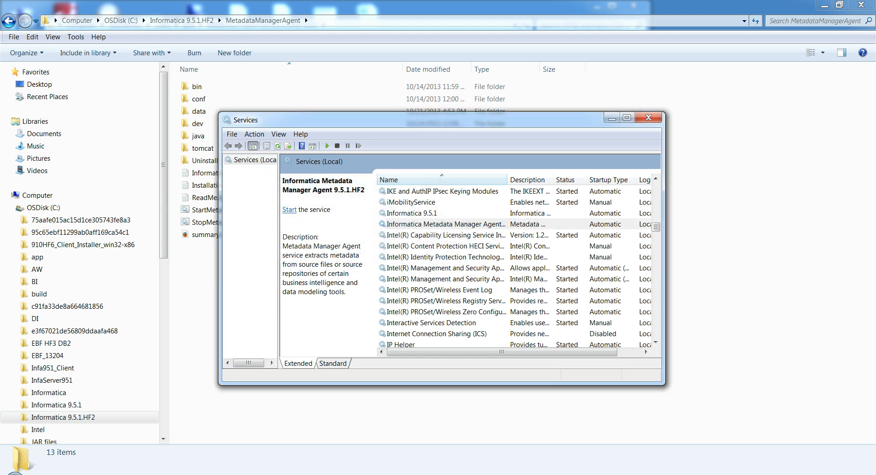
click(137, 474)
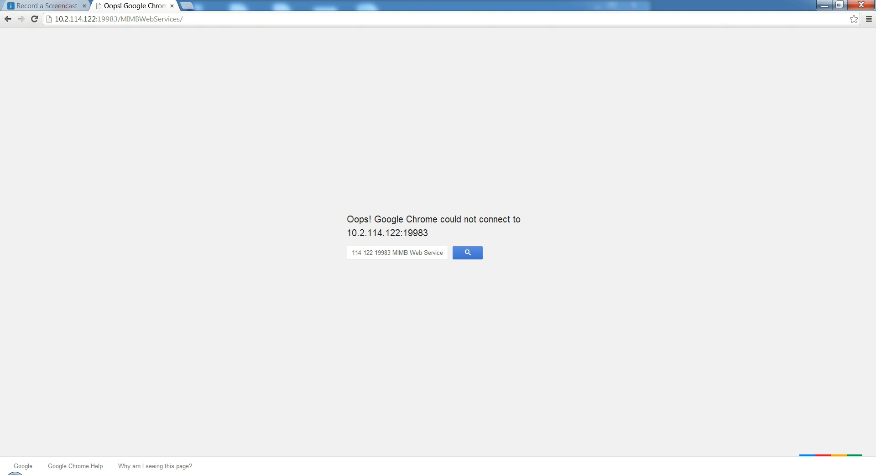
key(alt+Tab)
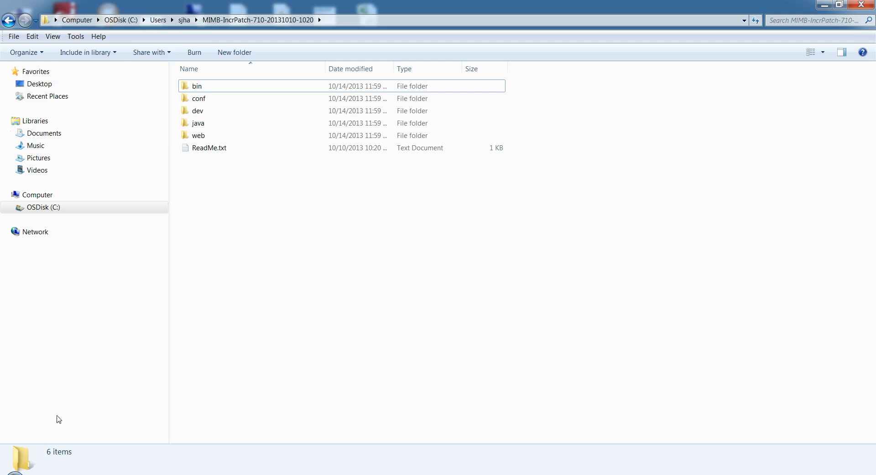
click(207, 91)
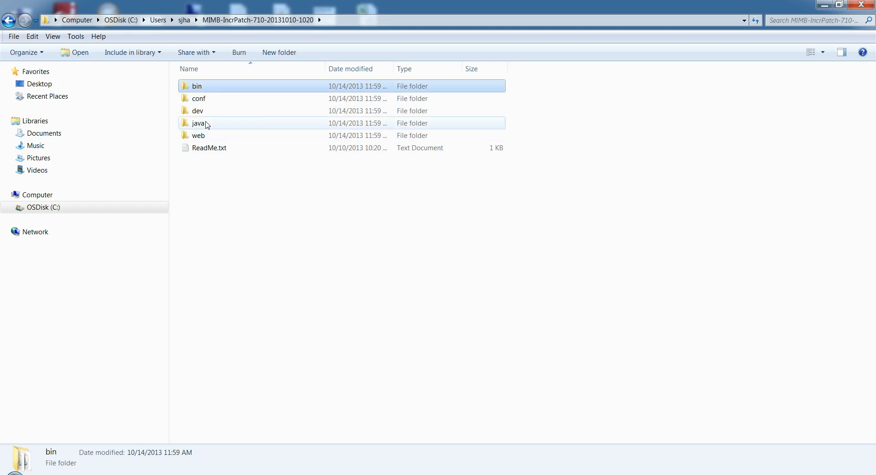
shift+click(210, 126)
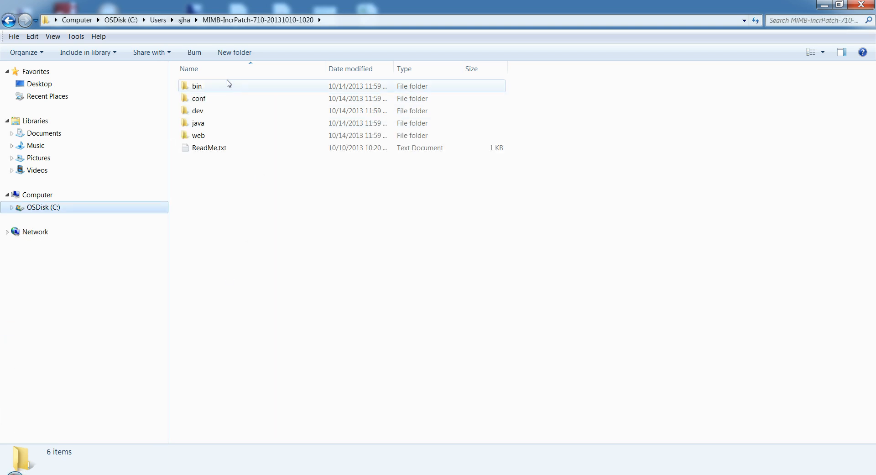
click(228, 85)
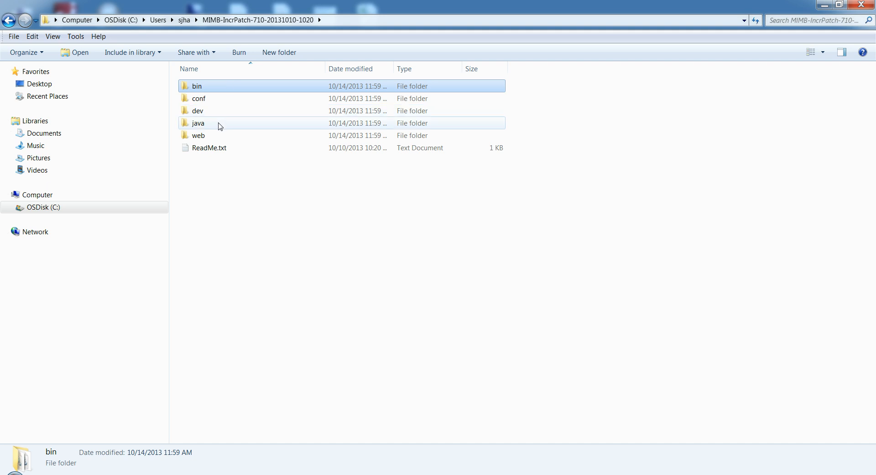
ctrl+click(213, 102)
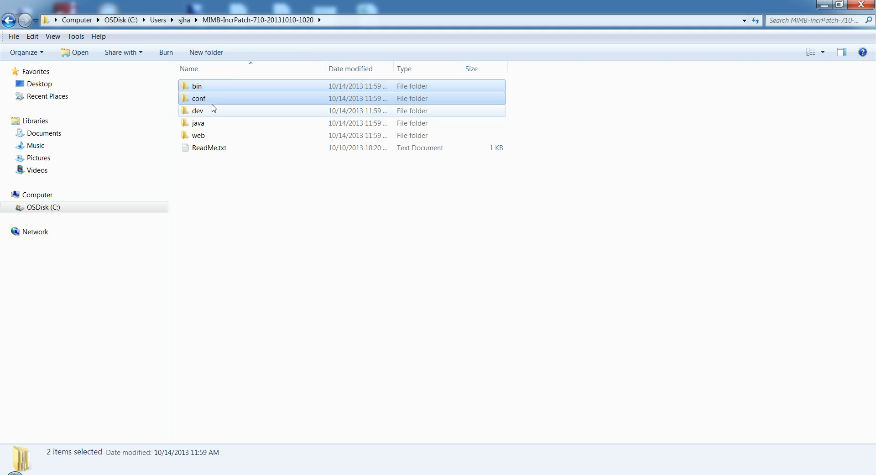
ctrl+click(213, 124)
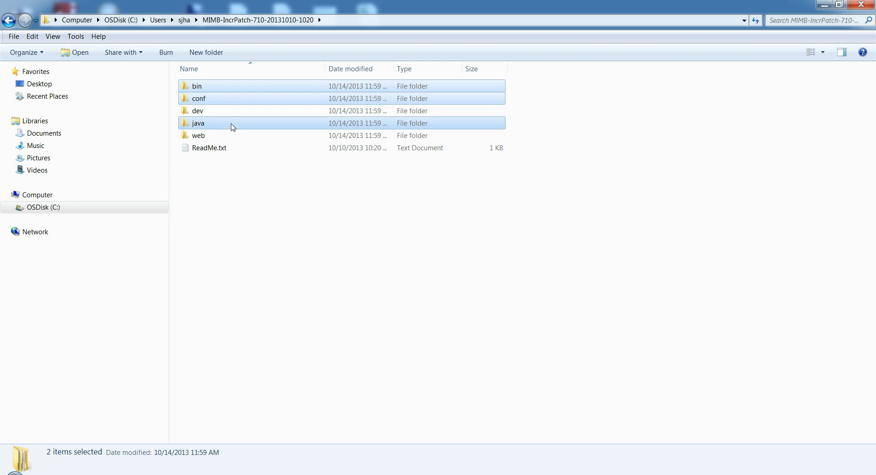
ctrl+click(220, 114)
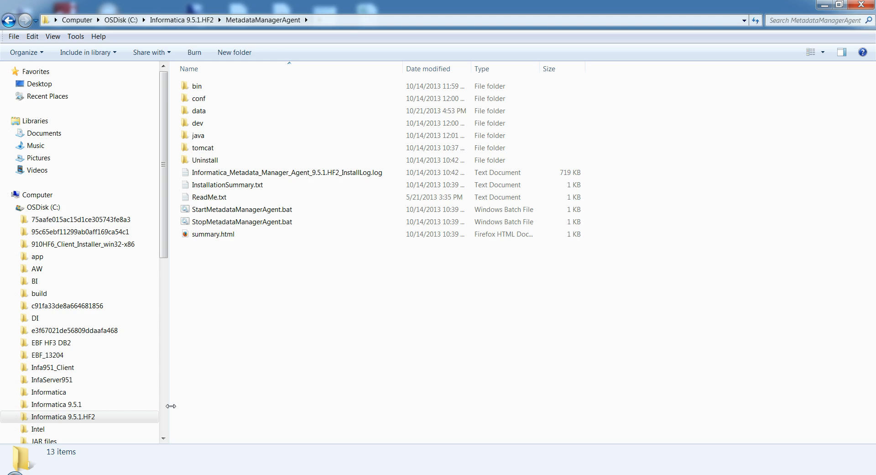
key(ctrl+v)
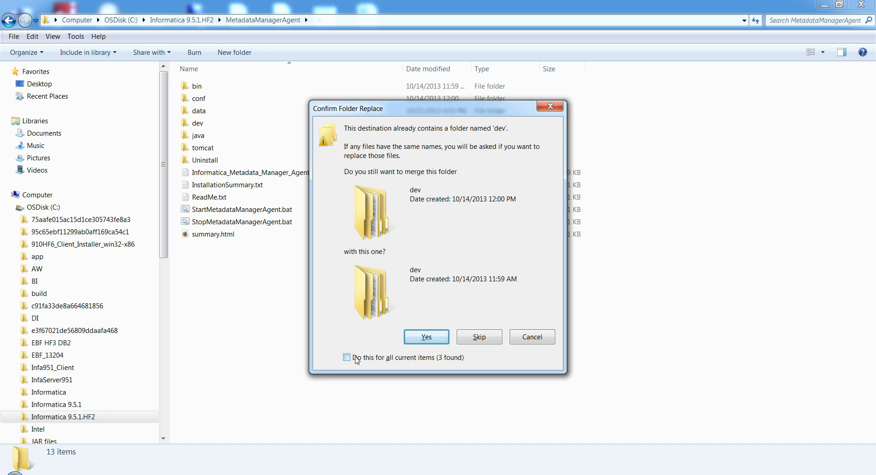
- Merge the copied patch folders with the existing ones and replace all files that have the same names
click(417, 338)
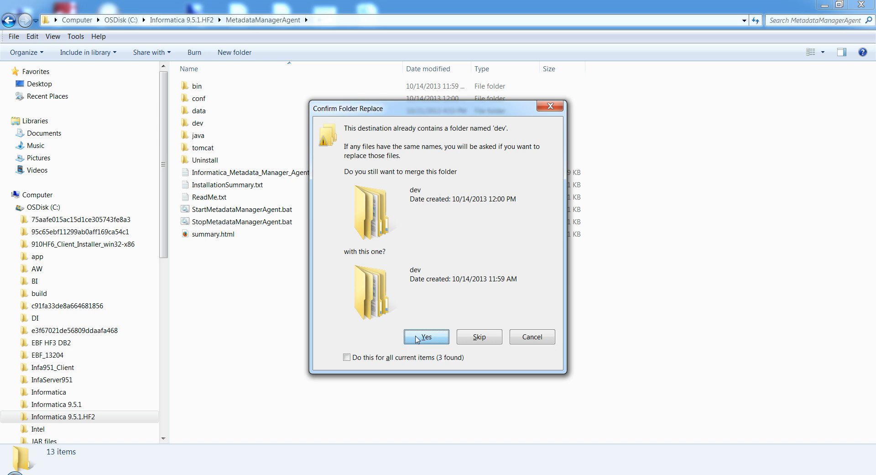
click(417, 341)
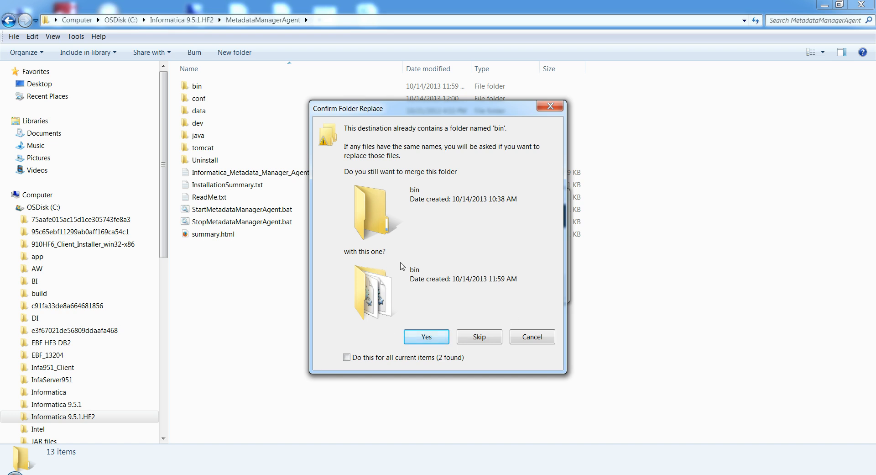
click(422, 335)
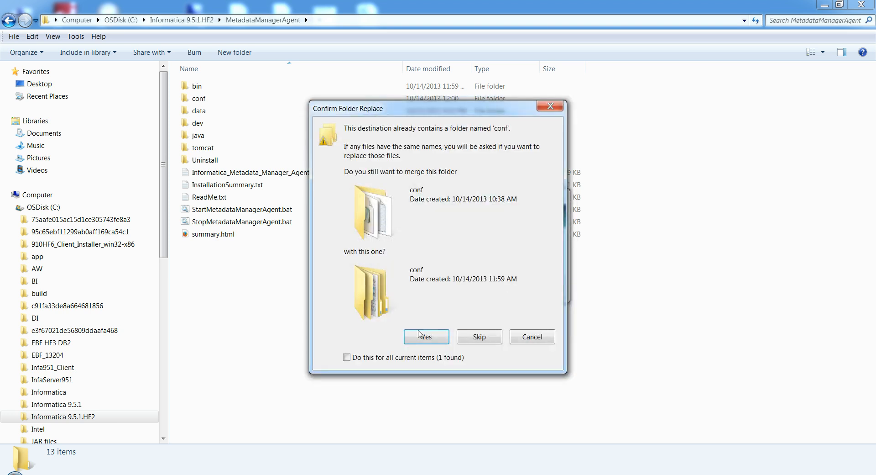
click(351, 359)
click(421, 341)
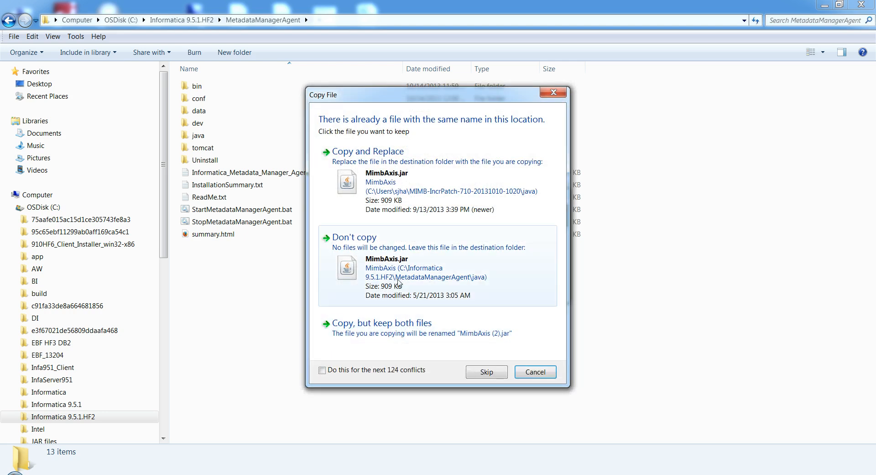
click(393, 186)
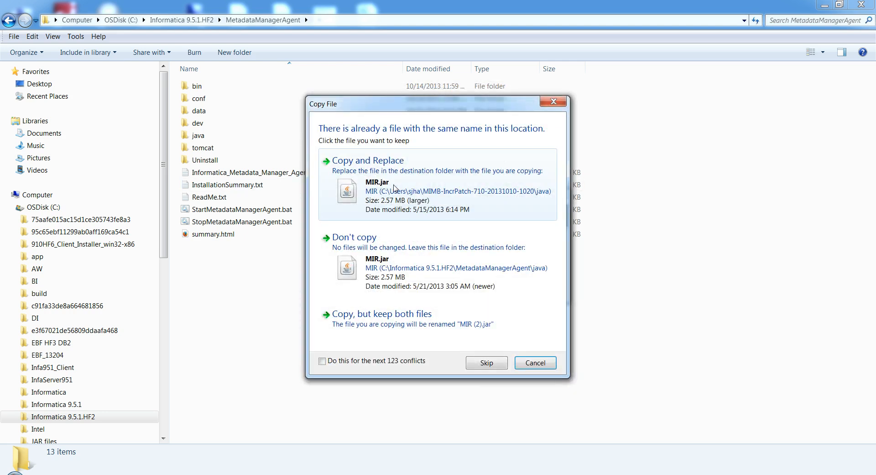
click(322, 361)
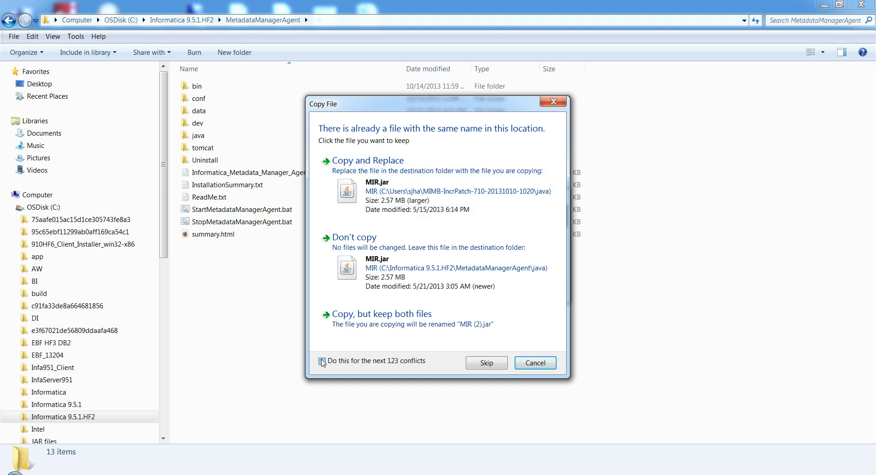
click(373, 199)
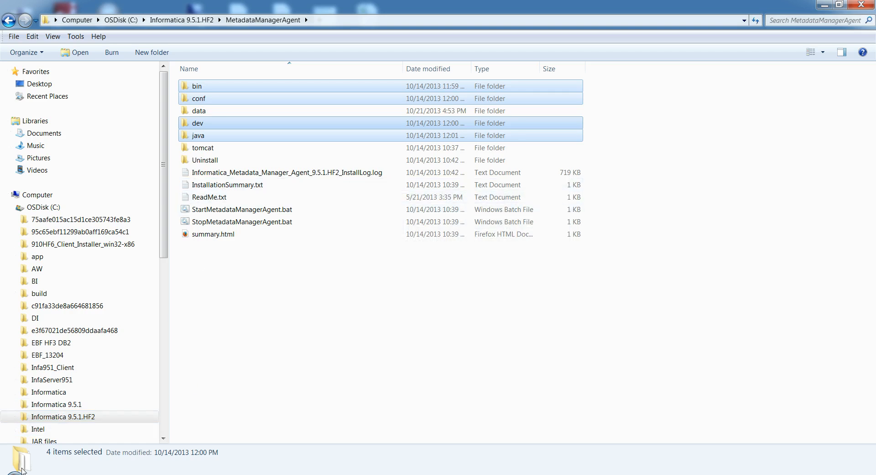
- Delete MIMBWebServices.war and the MIMBWebServices folder from the agent's tomcat\webapps folder
double_click(222, 149)
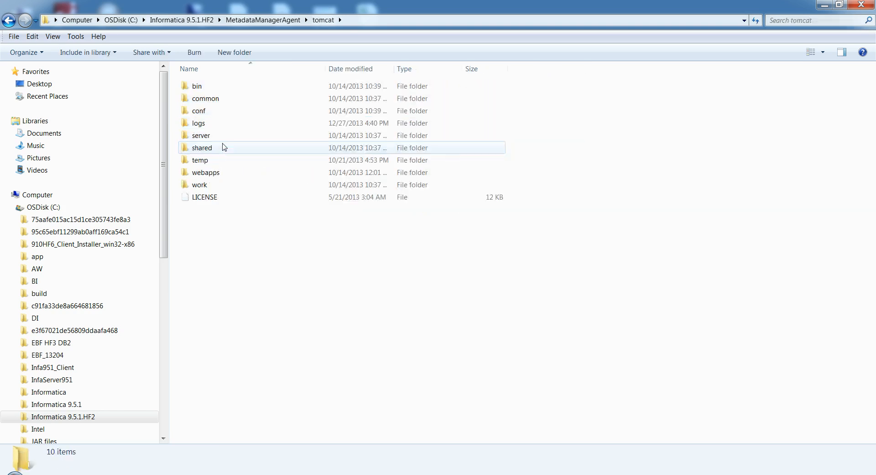
double_click(213, 173)
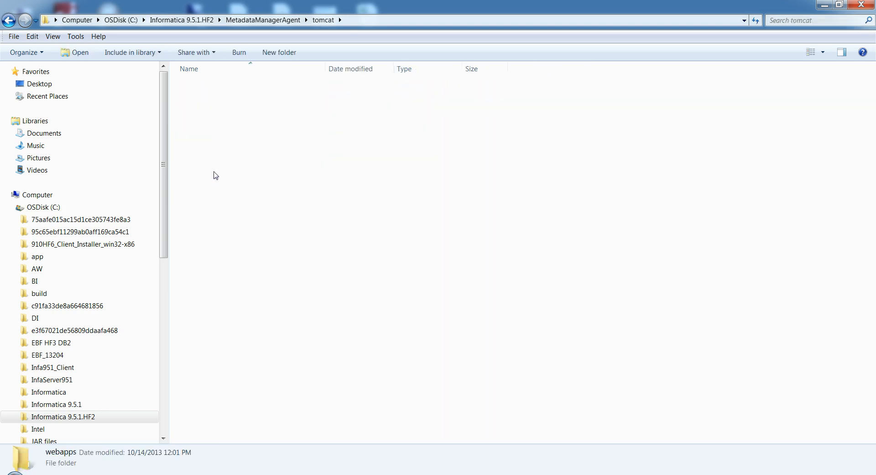
click(212, 98)
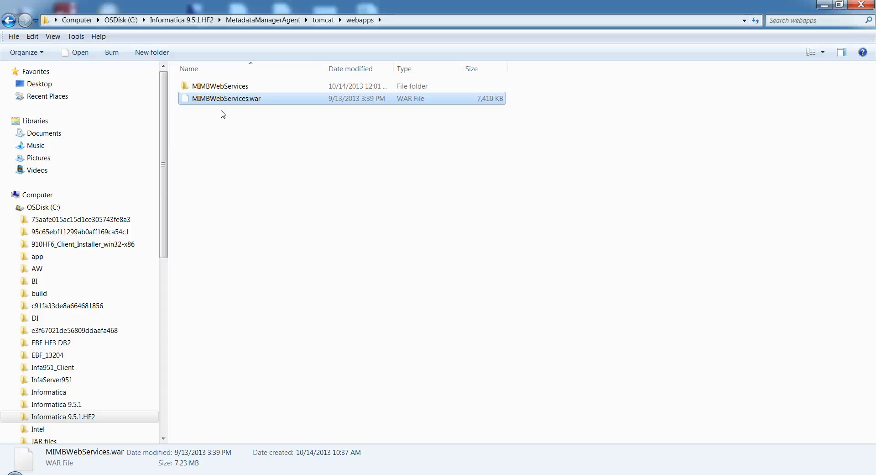
key(Delete)
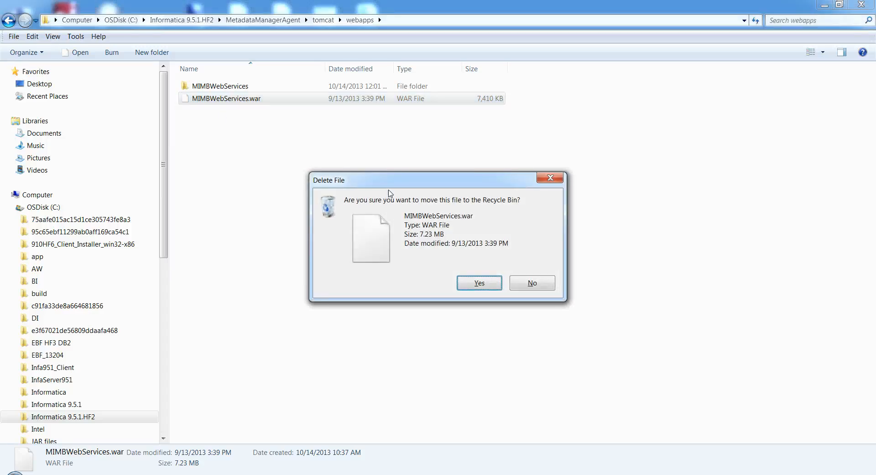
click(471, 283)
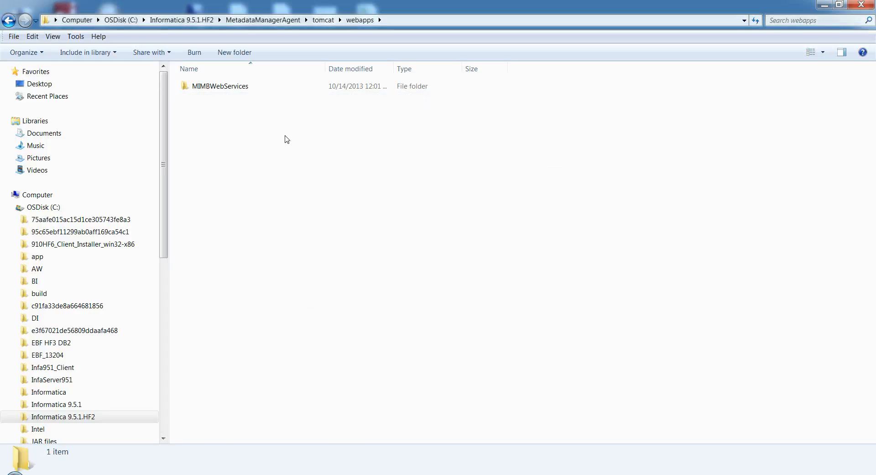
click(237, 90)
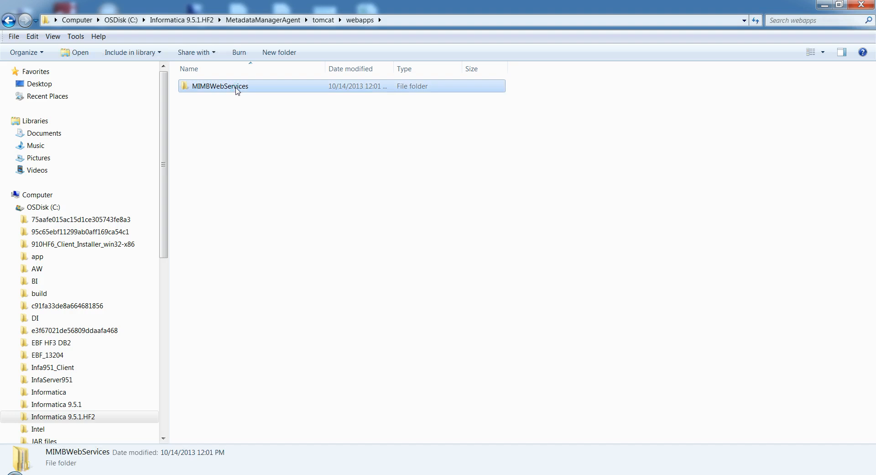
key(Delete)
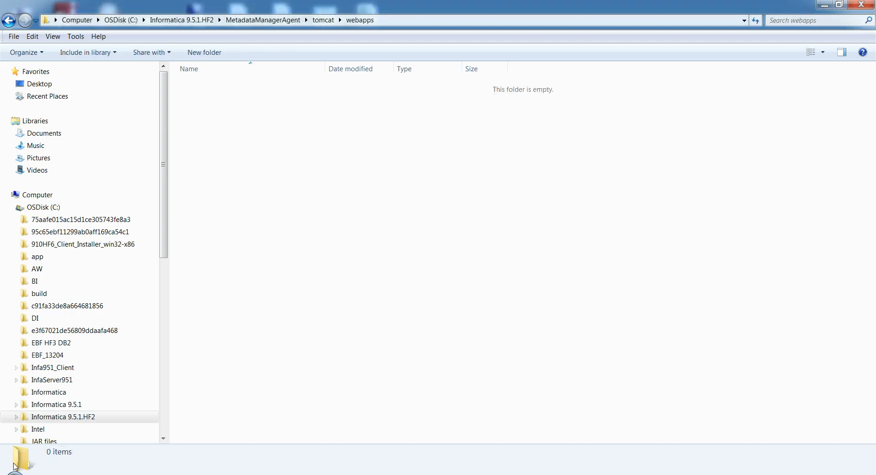
- Copy MIMBWebServices.war from the patch's web folder into the agent's tomcat\webapps folder
click(74, 473)
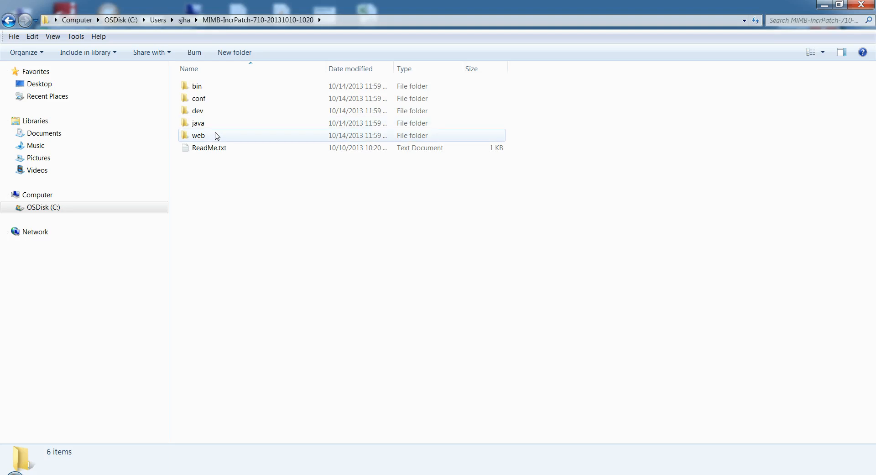
mouse_move(216, 136)
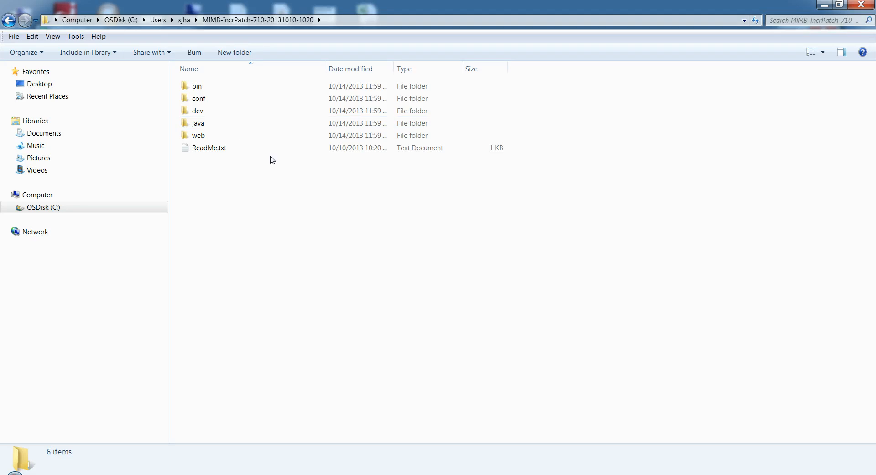
mouse_move(258, 143)
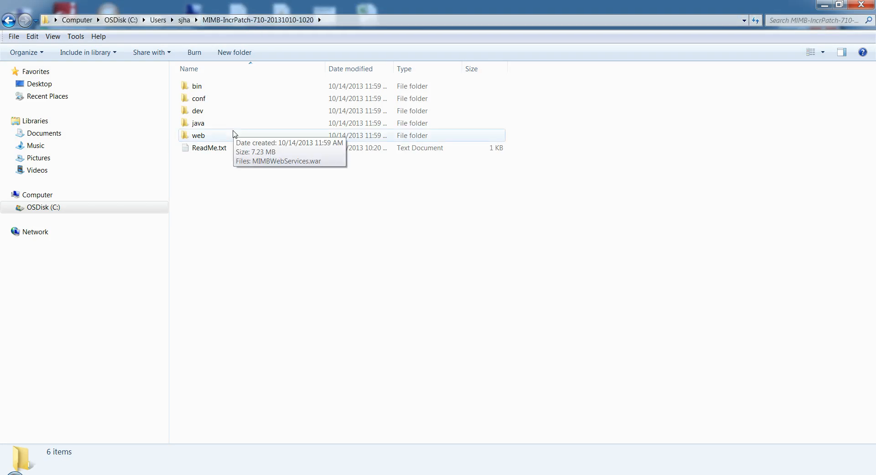
double_click(217, 137)
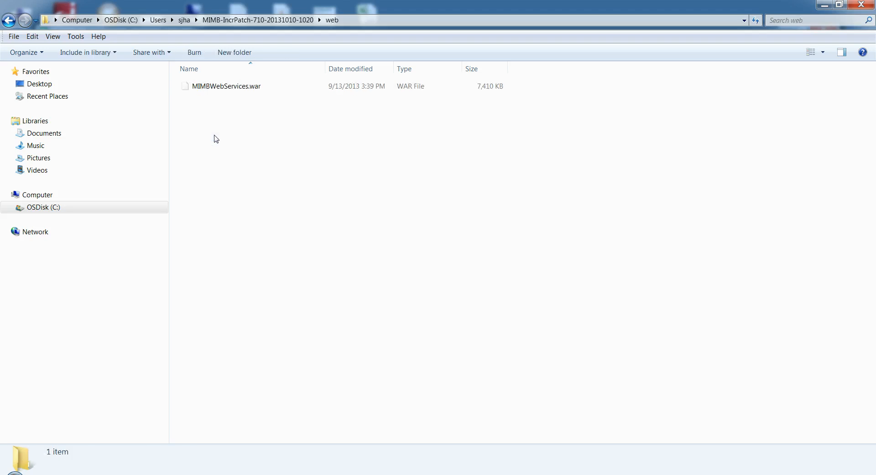
click(216, 89)
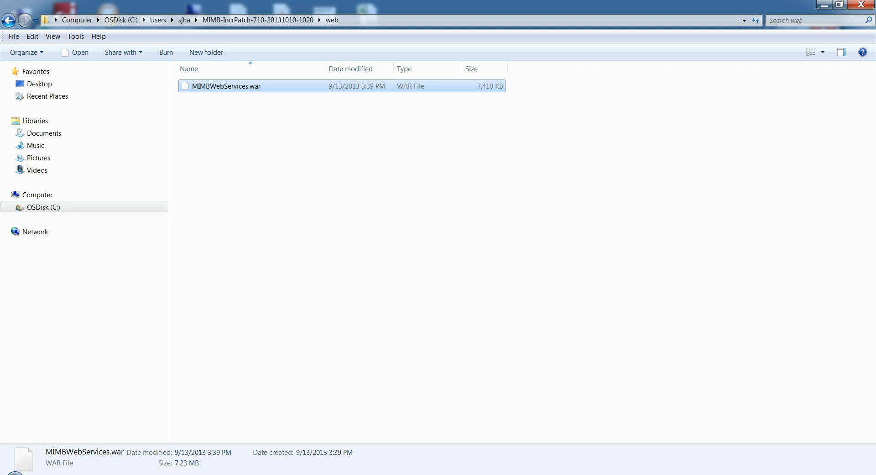
click(86, 473)
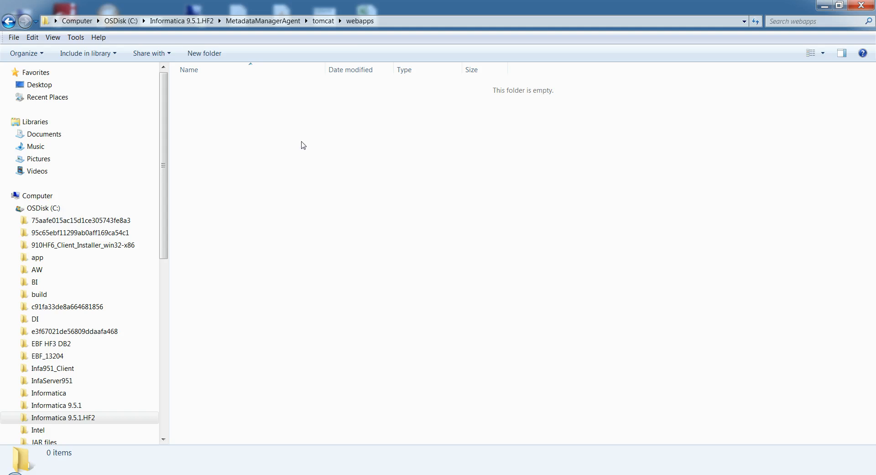
key(ctrl+v)
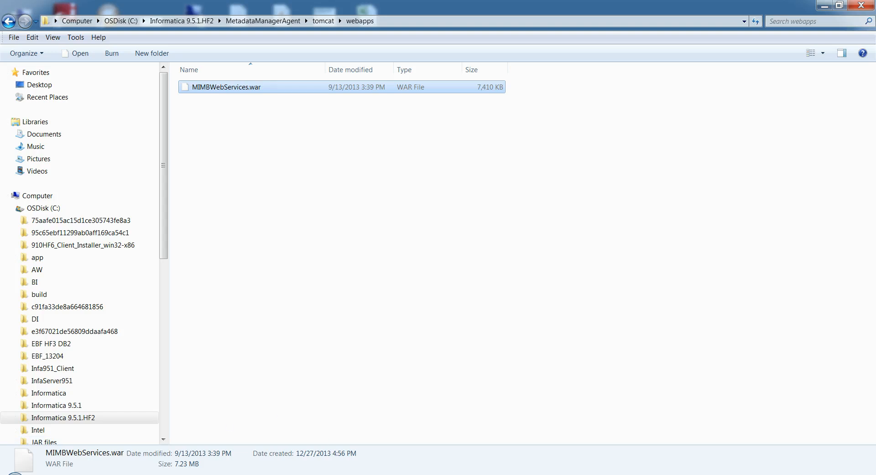
- In the Services window, review the Log On properties of the Informatica Metadata Manager Agent 9.5.1.HF2 service and accept them
click(504, 474)
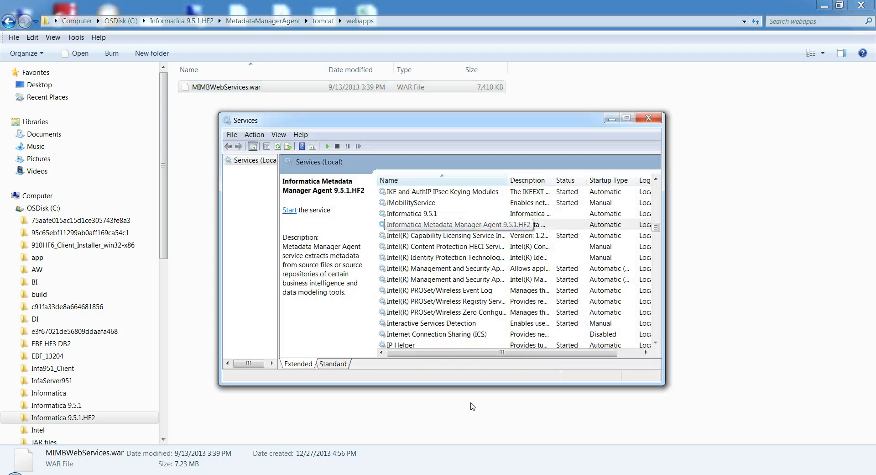
right_click(433, 225)
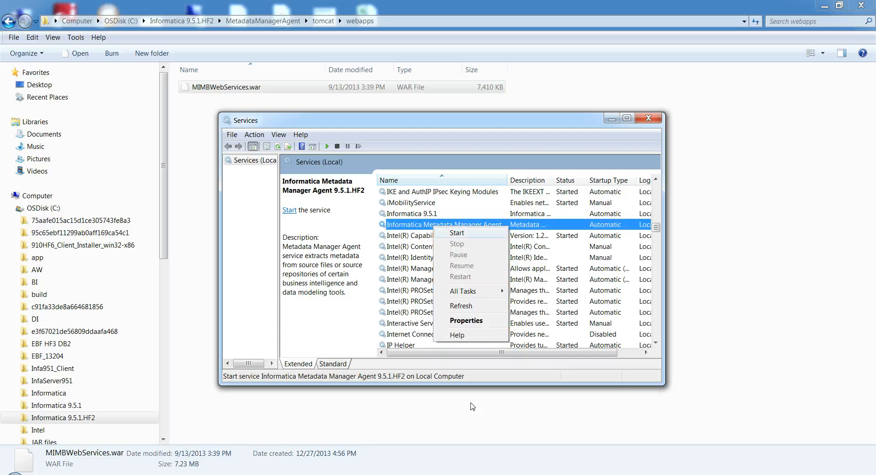
key(Up)
key(Up)
key(Return)
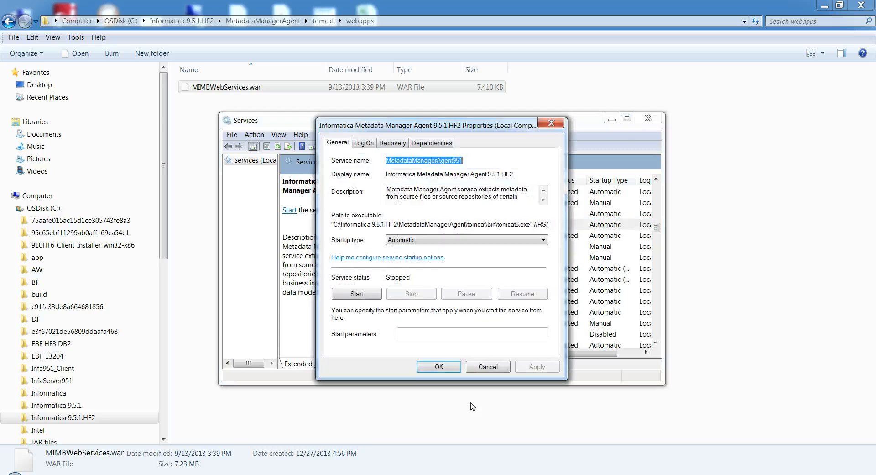
click(368, 147)
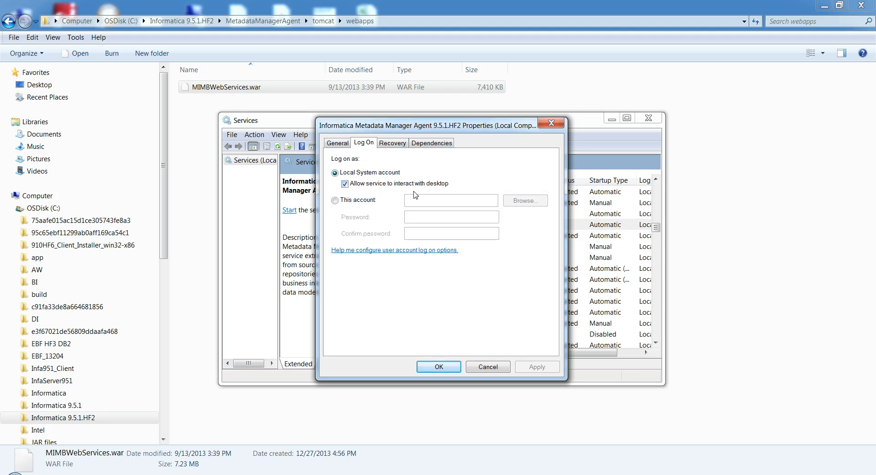
click(433, 366)
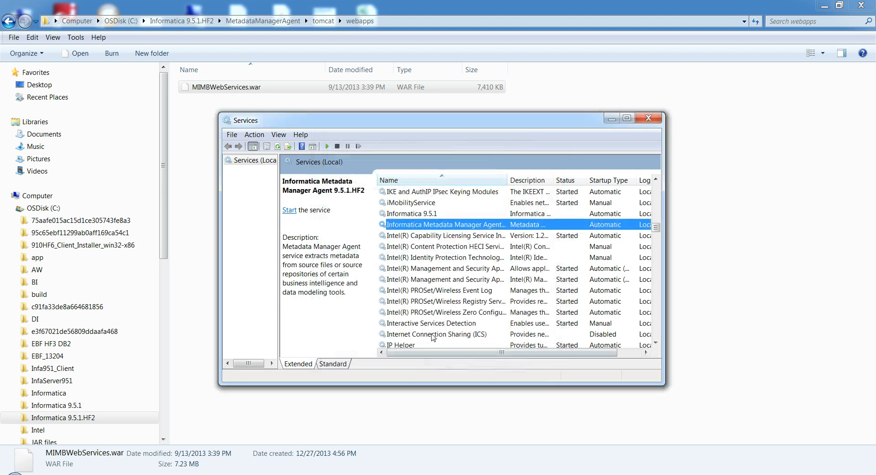
click(290, 210)
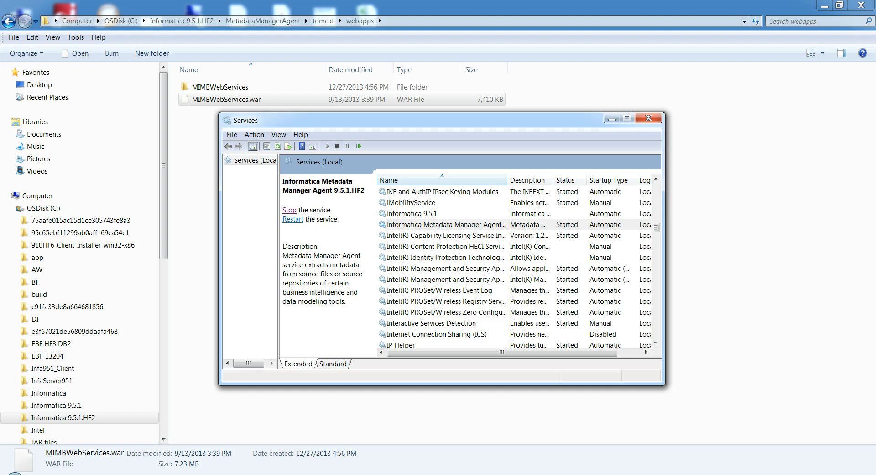
click(73, 474)
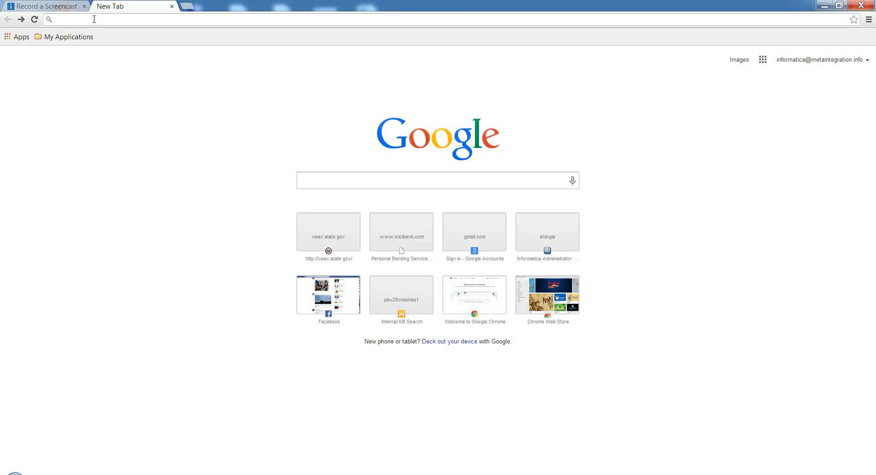
key(ctrl+v)
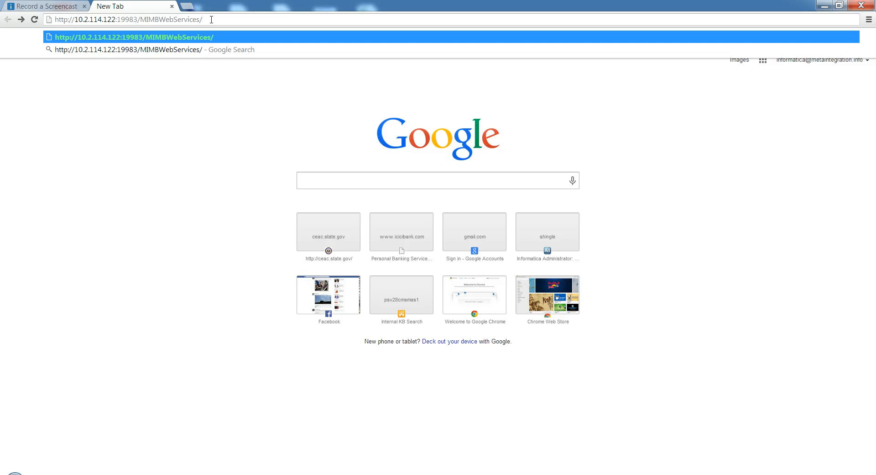
key(Return)
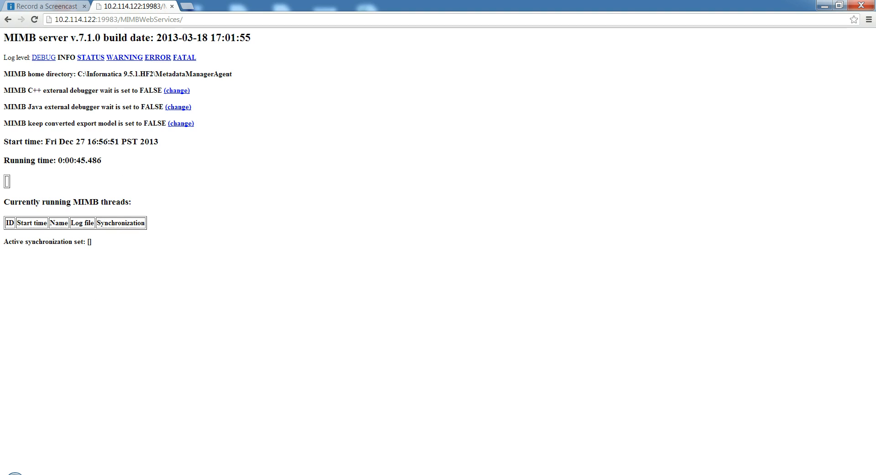
click(62, 473)
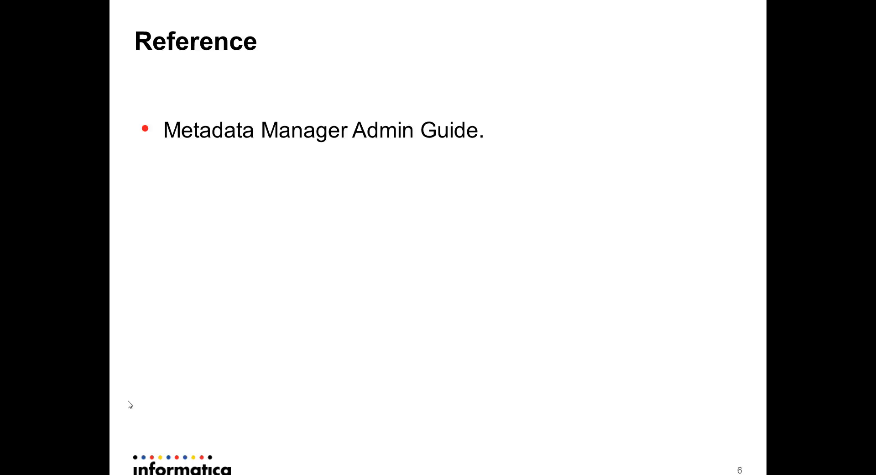
key(Right)
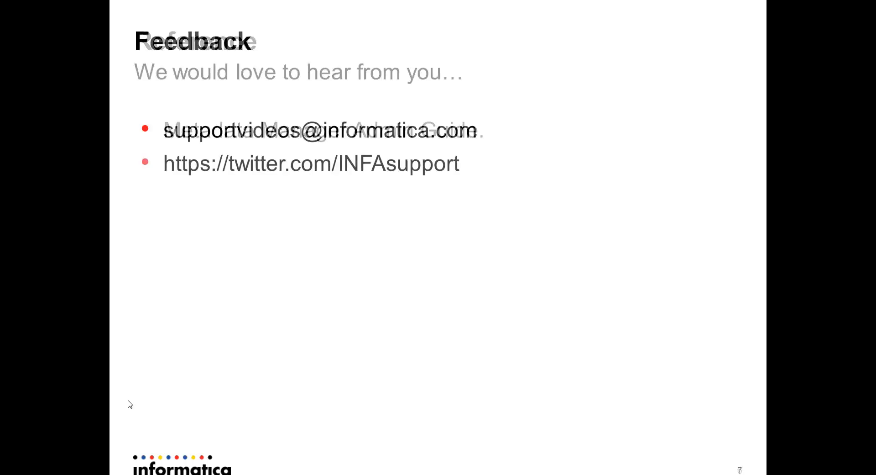